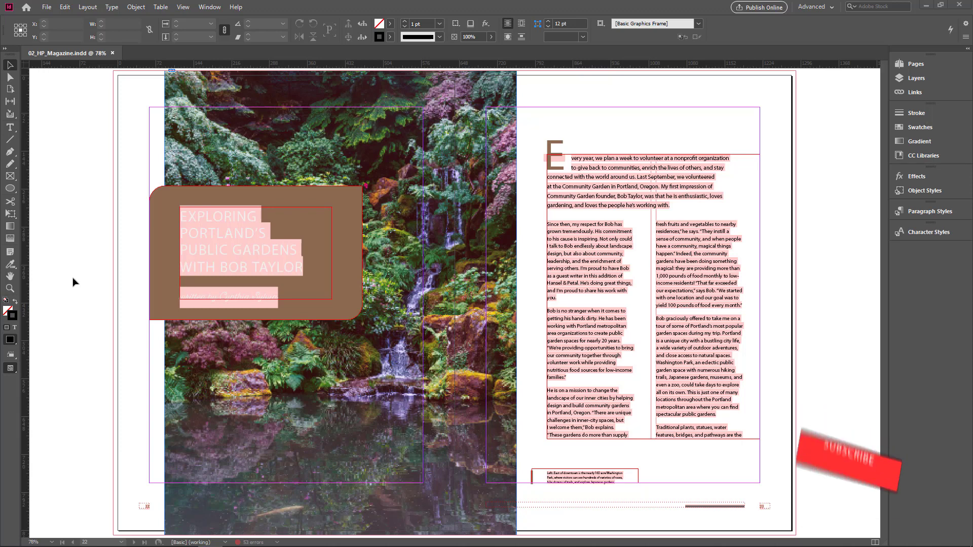
# Step: Browse the Layout menu's page commands, then open the Pages panel listing 10 pages in 5 spreads
pyautogui.click(89, 7)
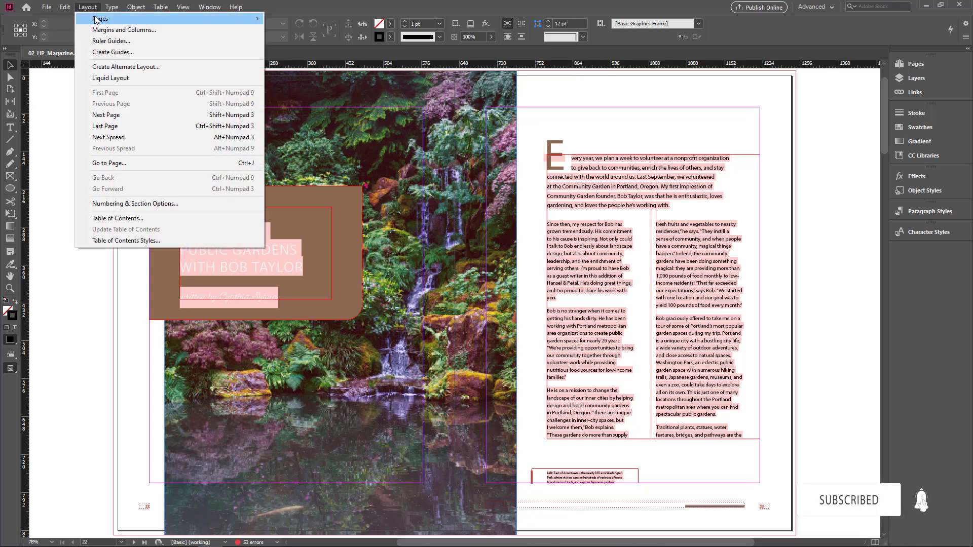
pyautogui.moveTo(98, 20)
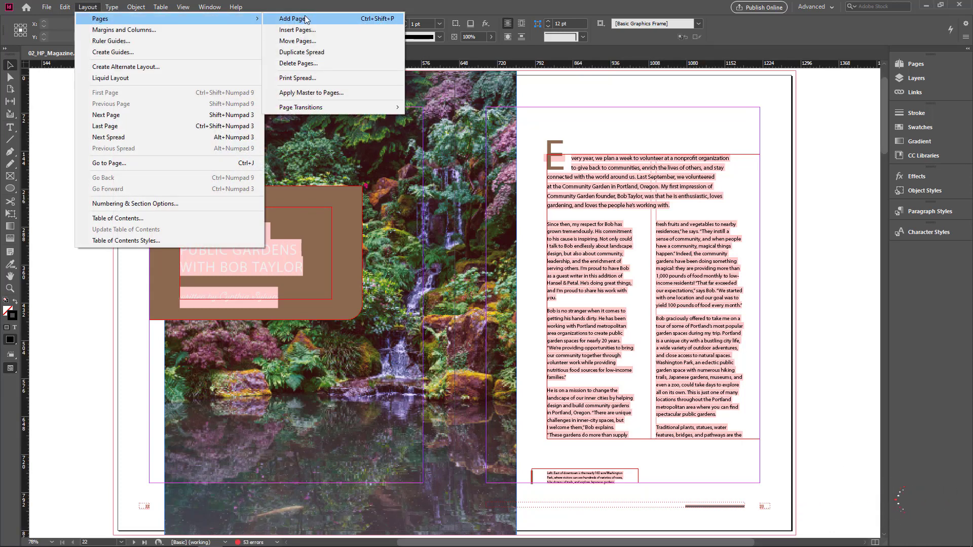
pyautogui.click(881, 114)
pyautogui.click(916, 63)
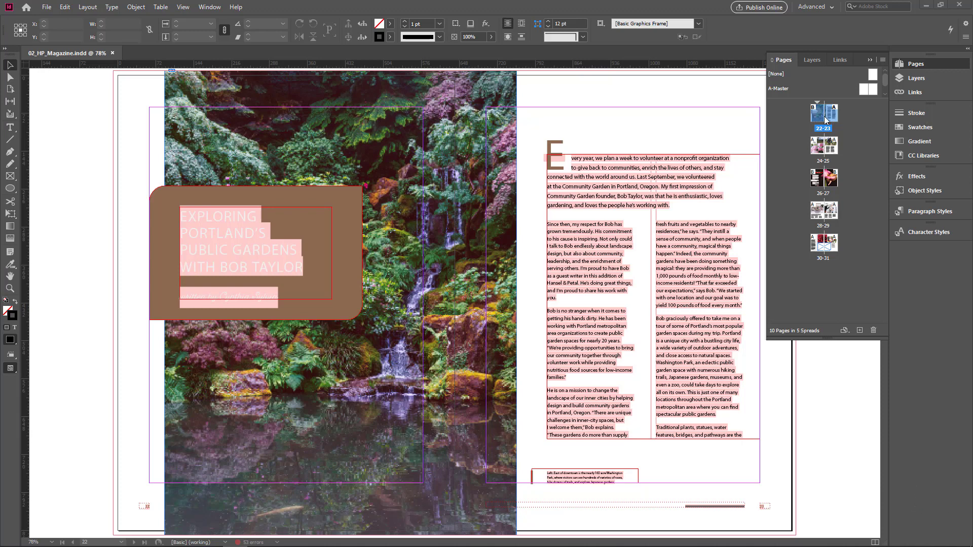
# Step: Display spread 24-25 with the mountain, pink roses and gardener photos
pyautogui.doubleClick(822, 161)
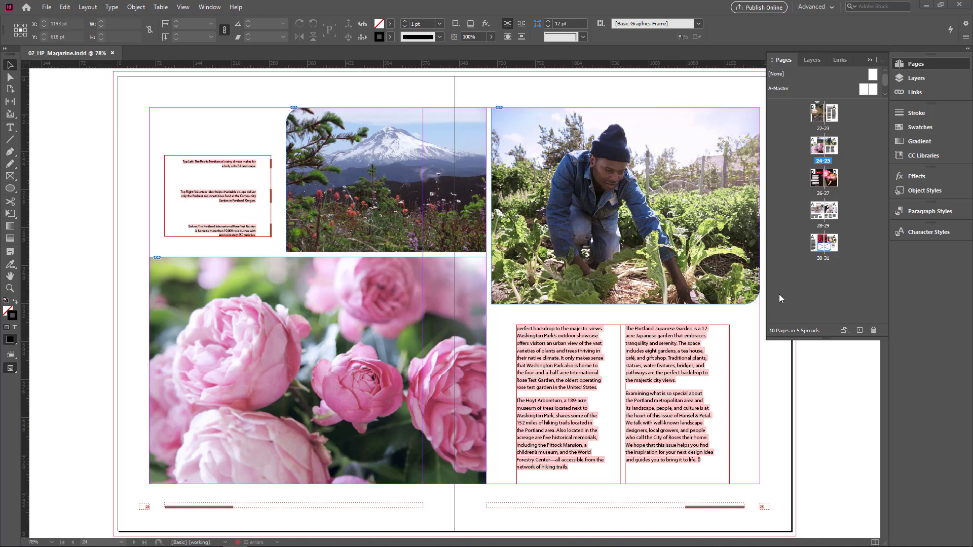
# Step: Set the Pages panel's View Pages option to Horizontally
pyautogui.click(881, 62)
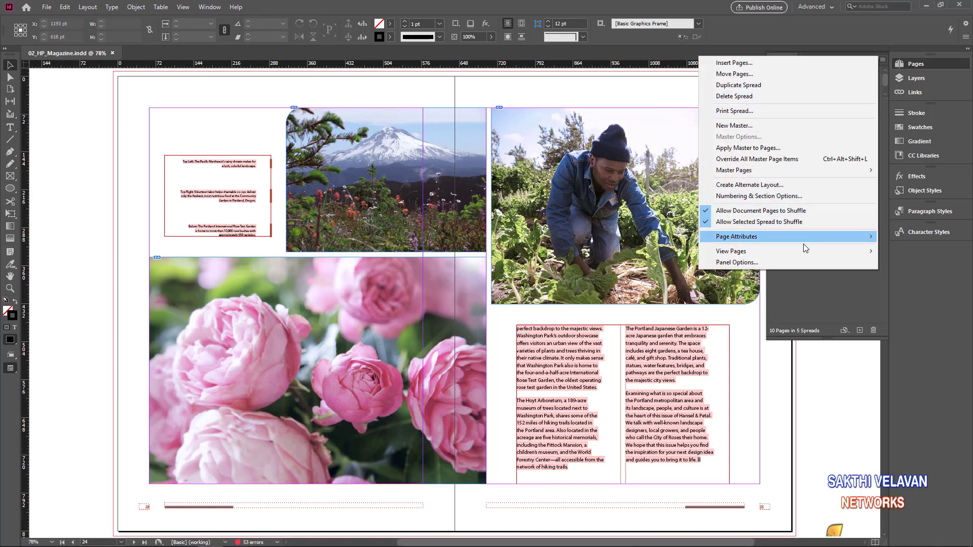
pyautogui.moveTo(804, 253)
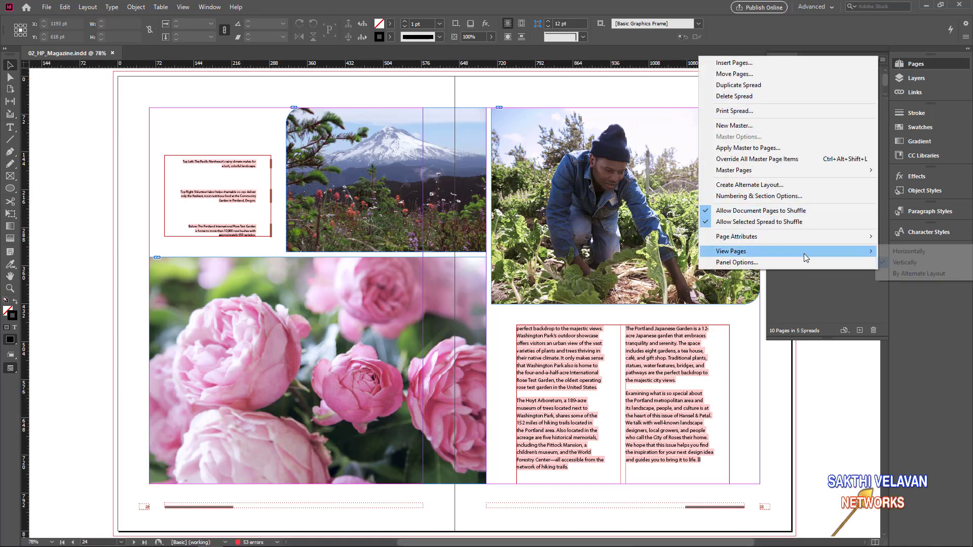
pyautogui.click(909, 252)
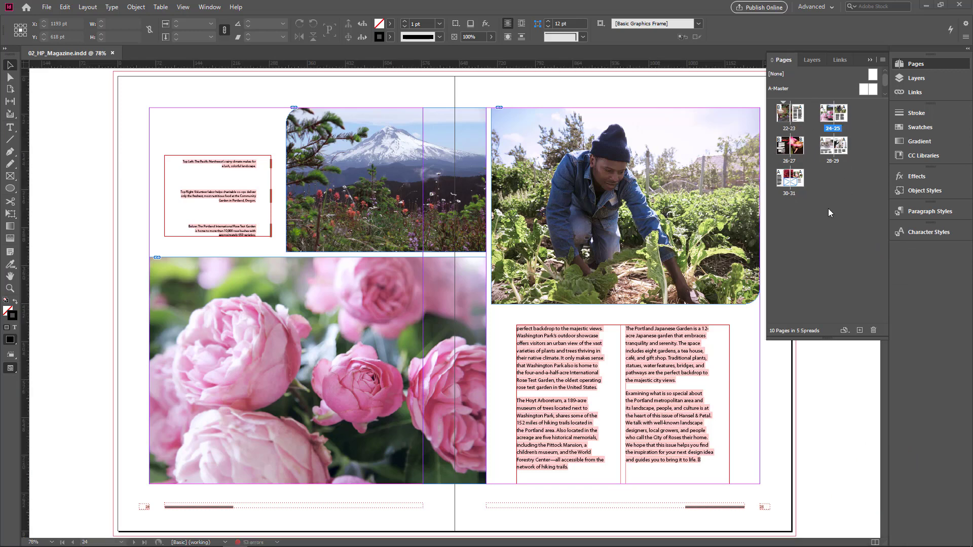
# Step: Add a new blank page after page 28 on spread 28-29, then display spread 30-31
pyautogui.doubleClick(825, 119)
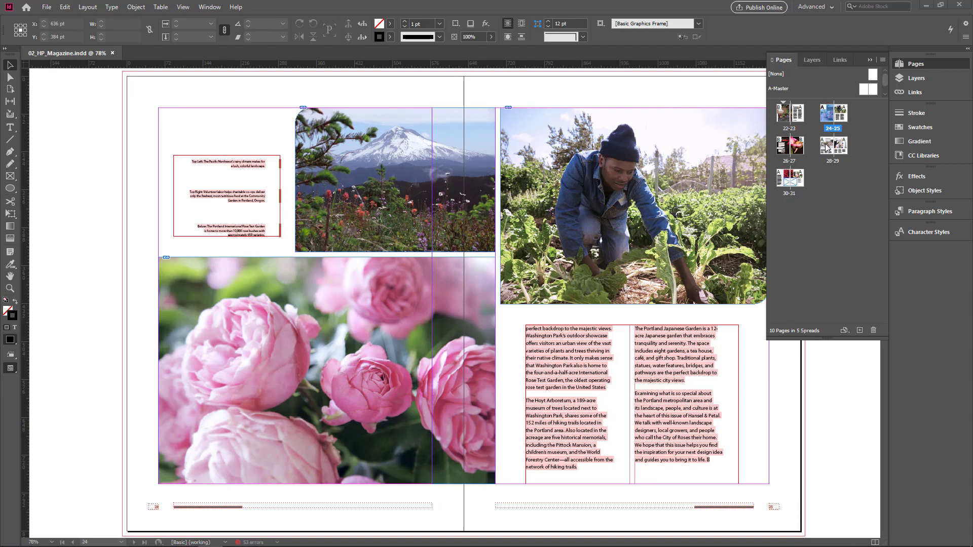
pyautogui.doubleClick(827, 147)
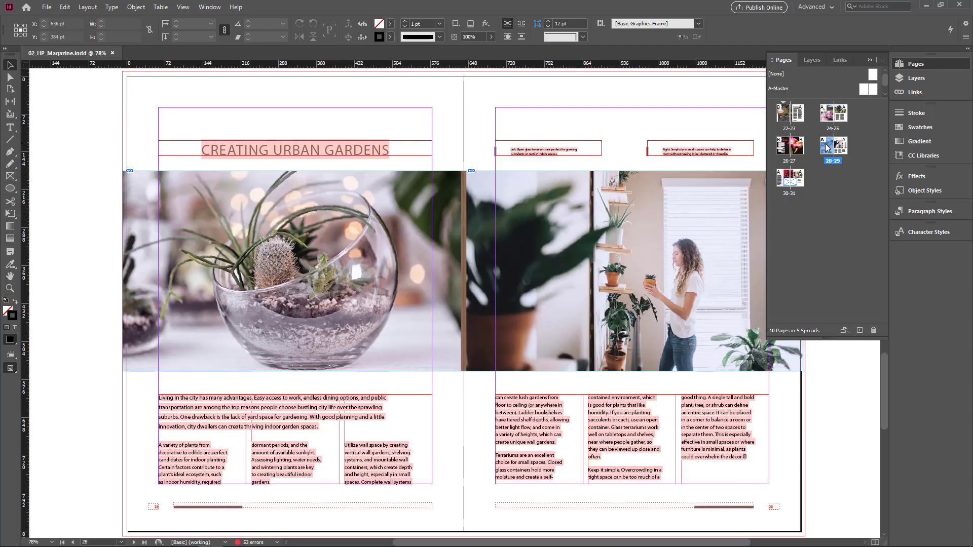
pyautogui.click(859, 331)
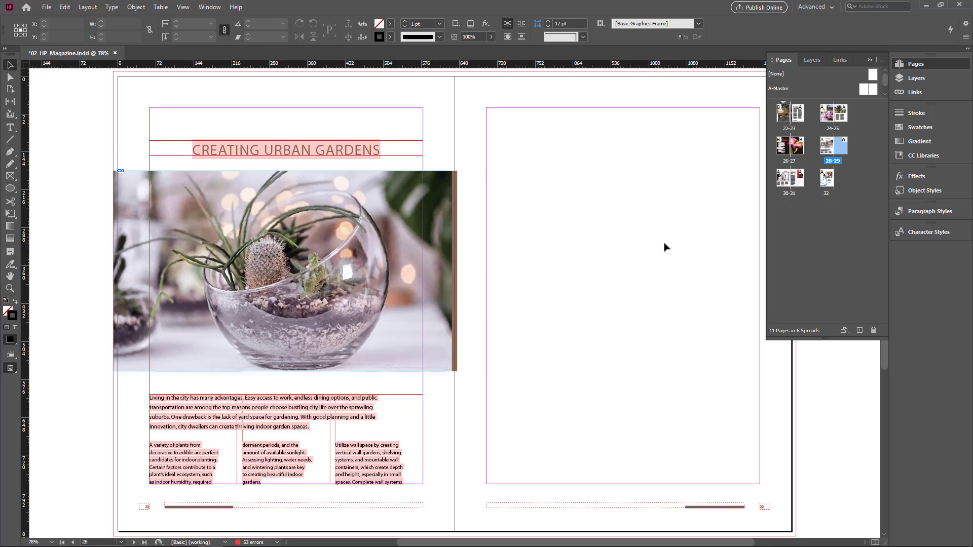
pyautogui.hscroll(2, 665, 247)
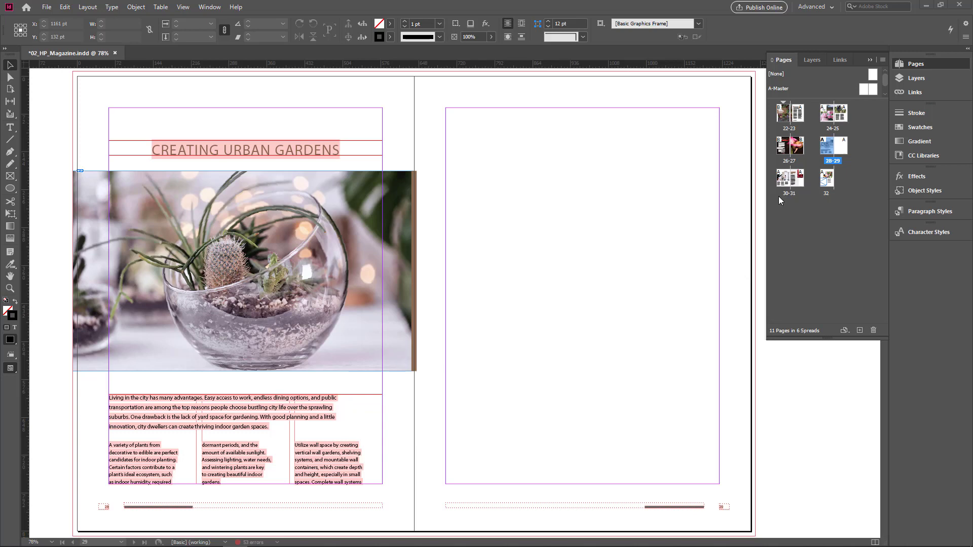
pyautogui.doubleClick(784, 181)
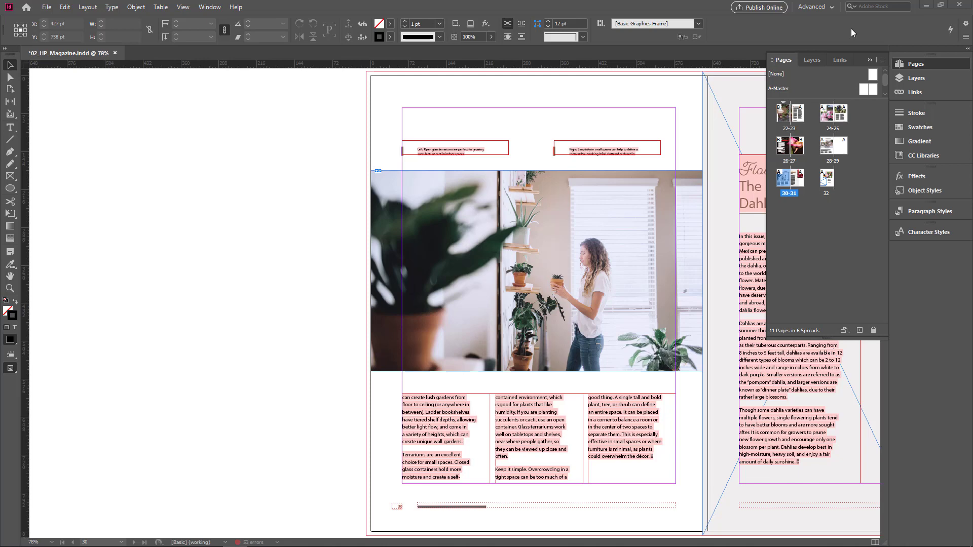
# Step: Insert 3 pages at the end of the document using Insert Pages
pyautogui.click(883, 59)
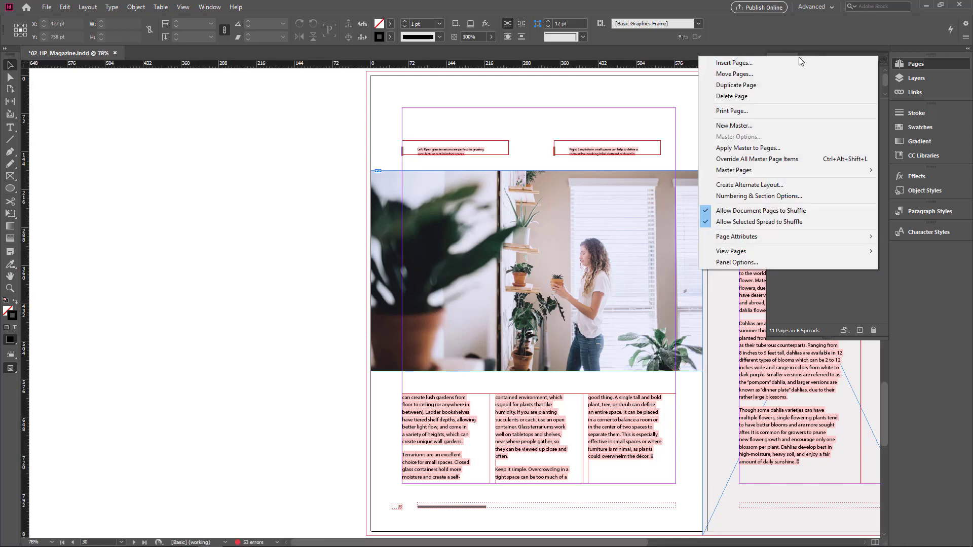
pyautogui.click(783, 65)
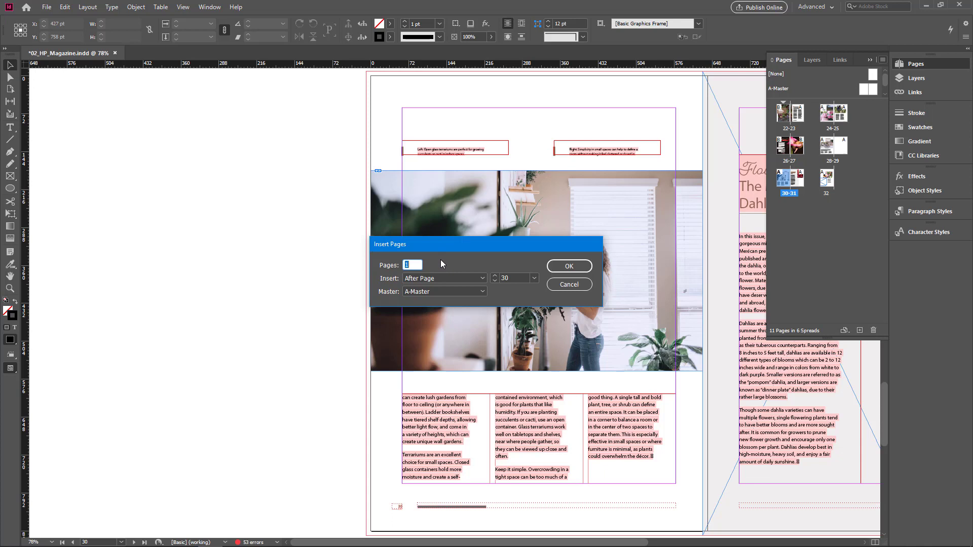
pyautogui.write('2')
pyautogui.press('BackSpace')
pyautogui.write('3')
pyautogui.click(482, 279)
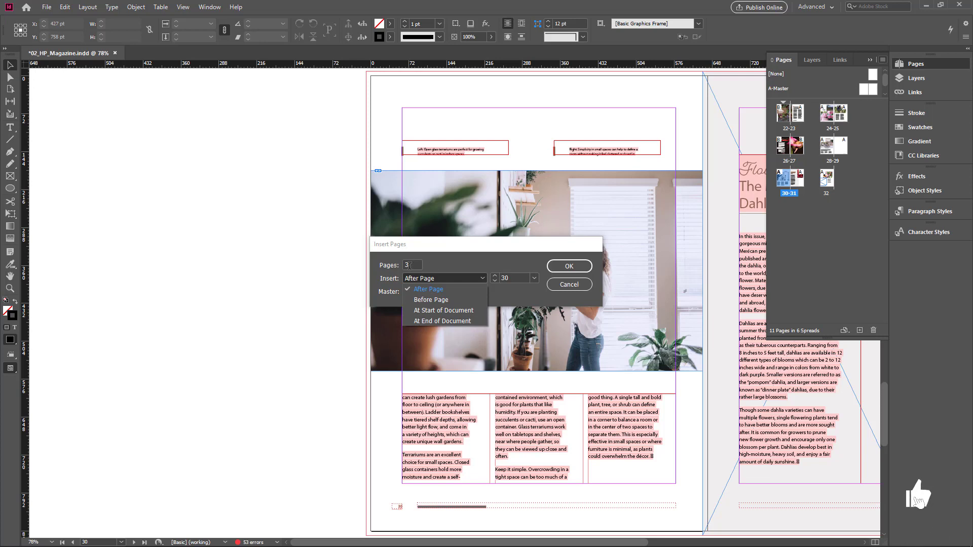
pyautogui.click(458, 320)
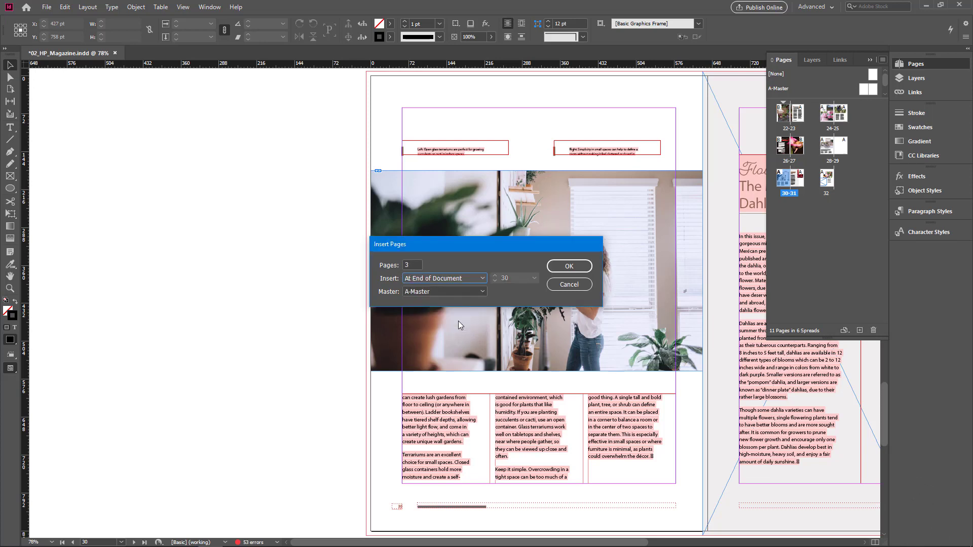
pyautogui.click(576, 269)
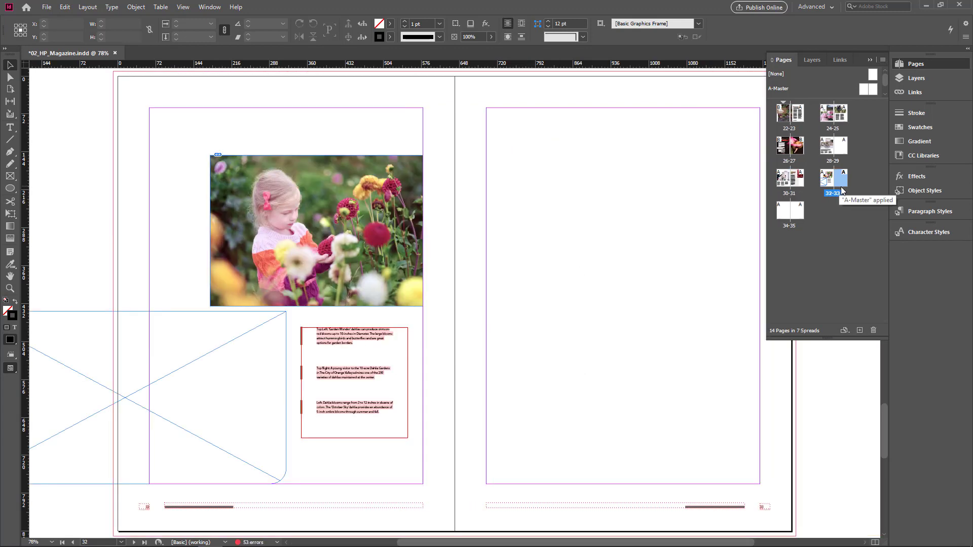
# Step: Widen the Pages panel to three columns and Alt-drag spread 24-25 to duplicate it as 26-27
pyautogui.click(806, 212)
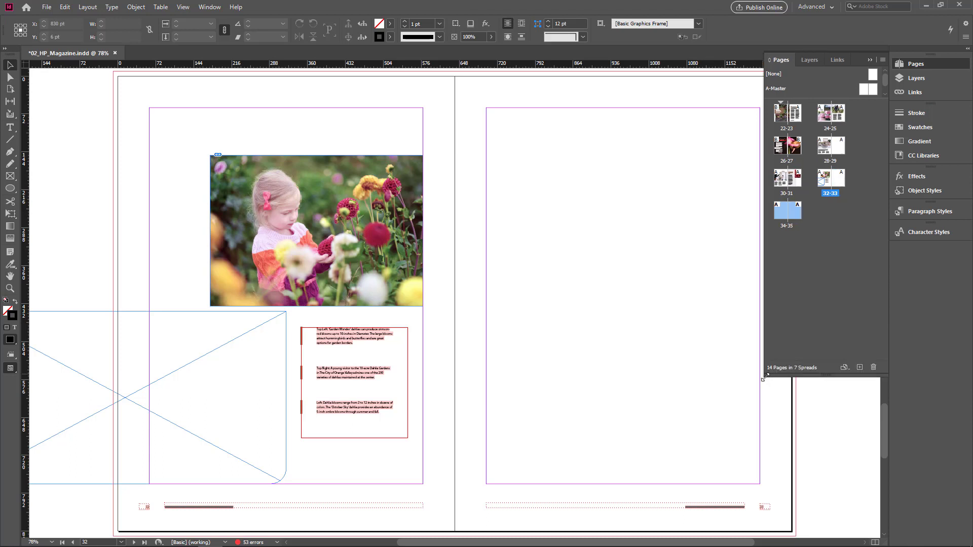
pyautogui.moveTo(765, 376); pyautogui.dragTo(729, 247)
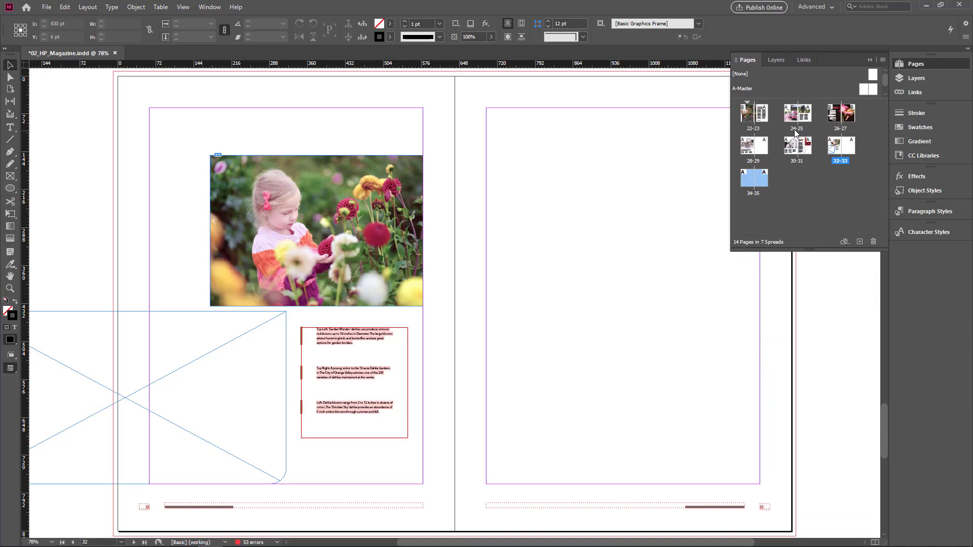
pyautogui.click(795, 126)
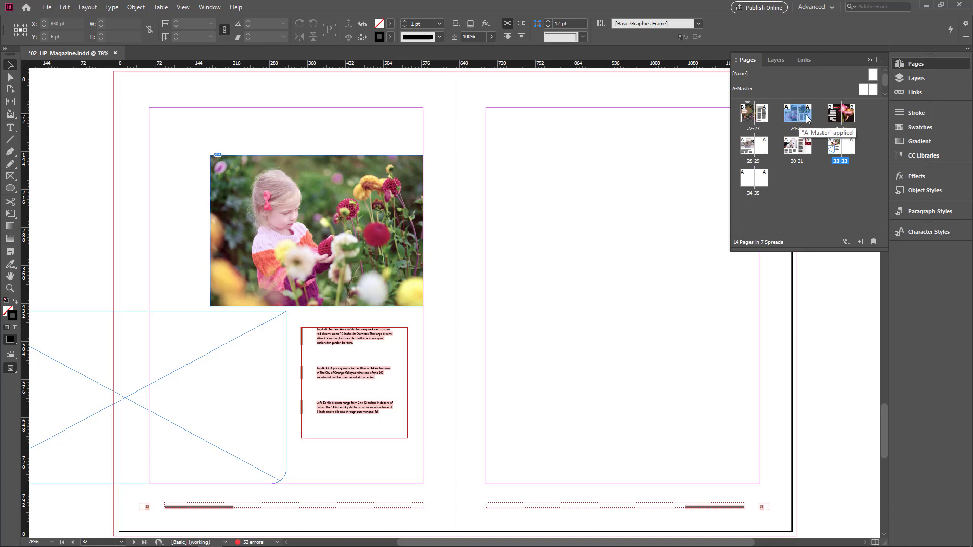
pyautogui.press('alt')
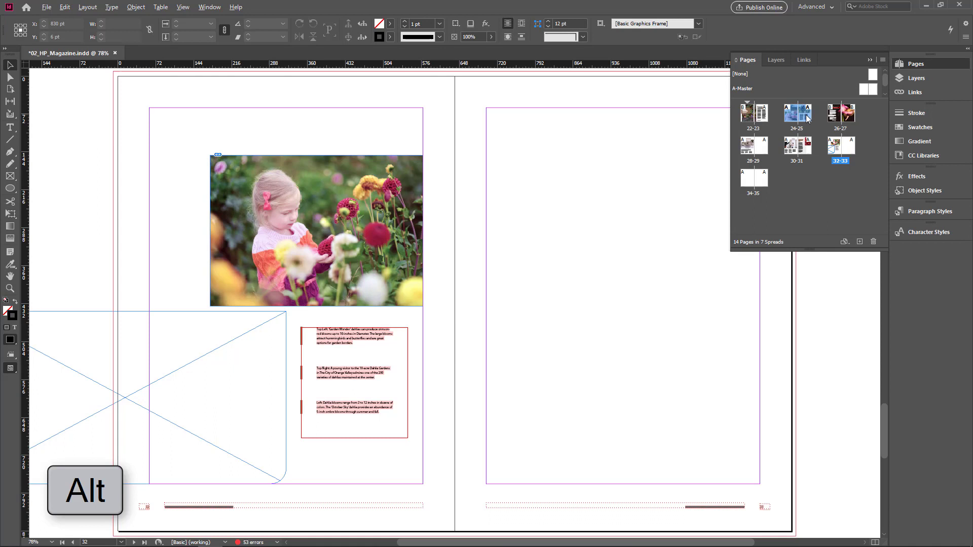
pyautogui.moveTo(807, 118); pyautogui.dragTo(820, 121)
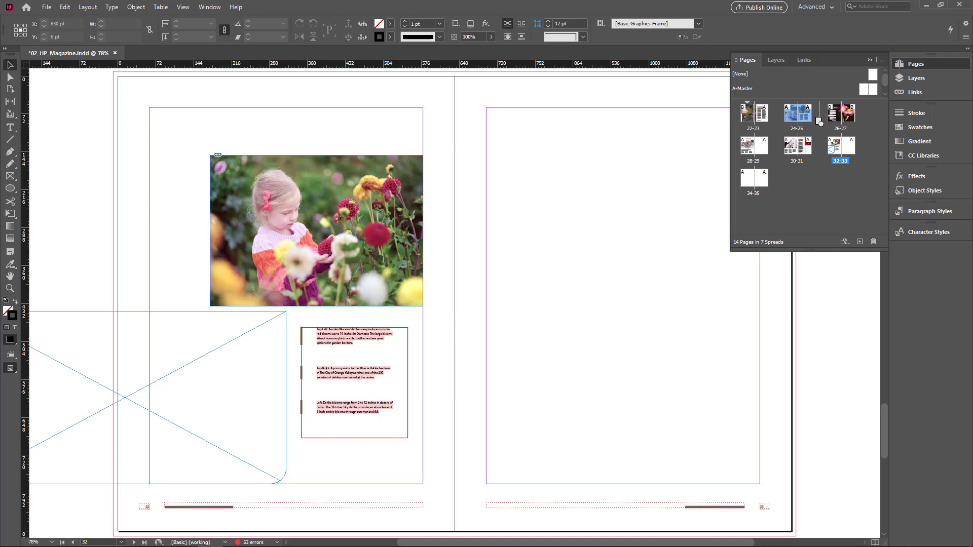
pyautogui.moveTo(819, 121); pyautogui.dragTo(819, 121)
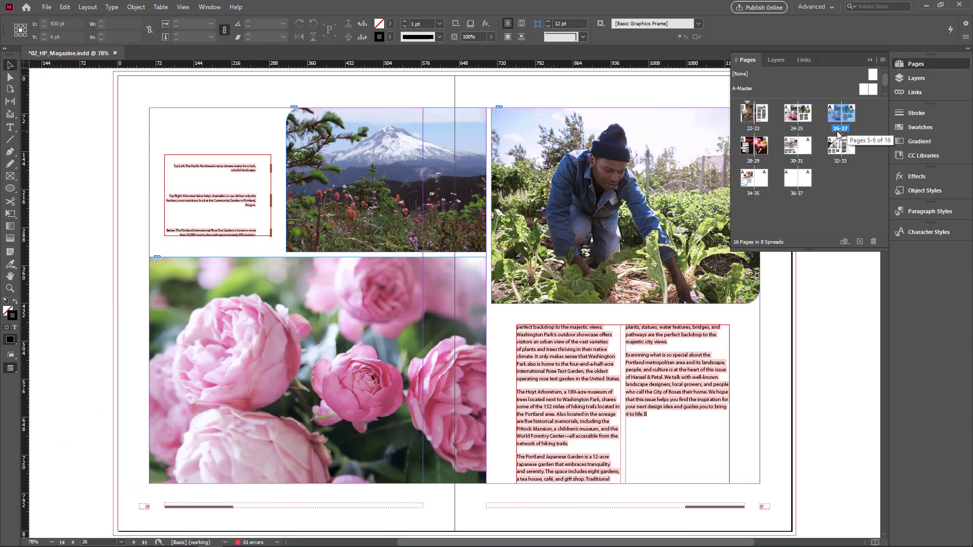
pyautogui.doubleClick(790, 115)
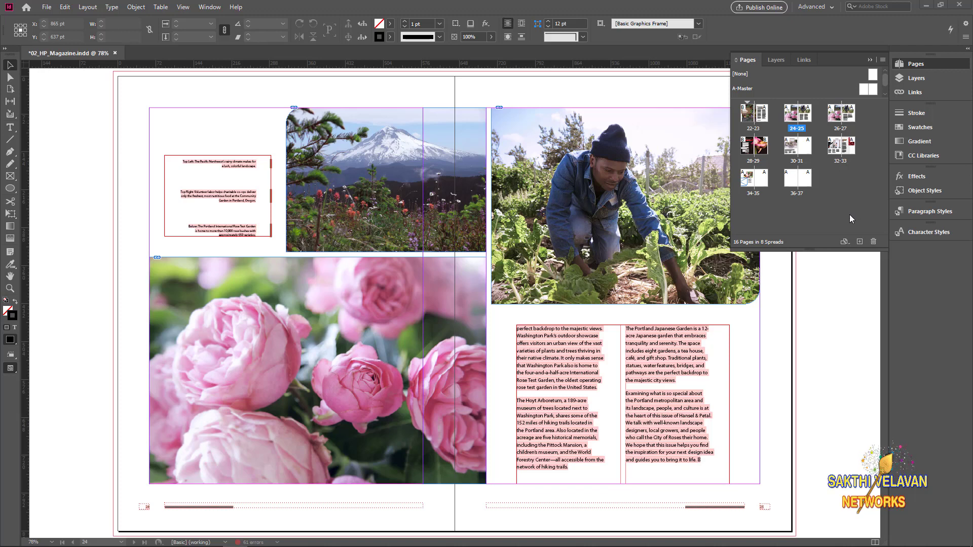
# Step: Drag duplicated spread 26-27 to just before 32-33, then view the calla lilies spread 26-27
pyautogui.click(839, 130)
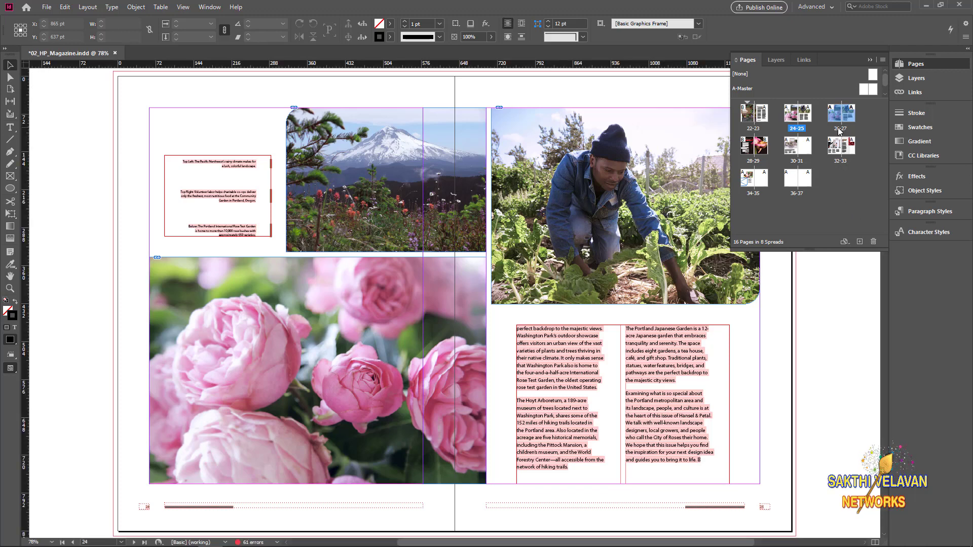
pyautogui.moveTo(840, 131); pyautogui.dragTo(820, 147)
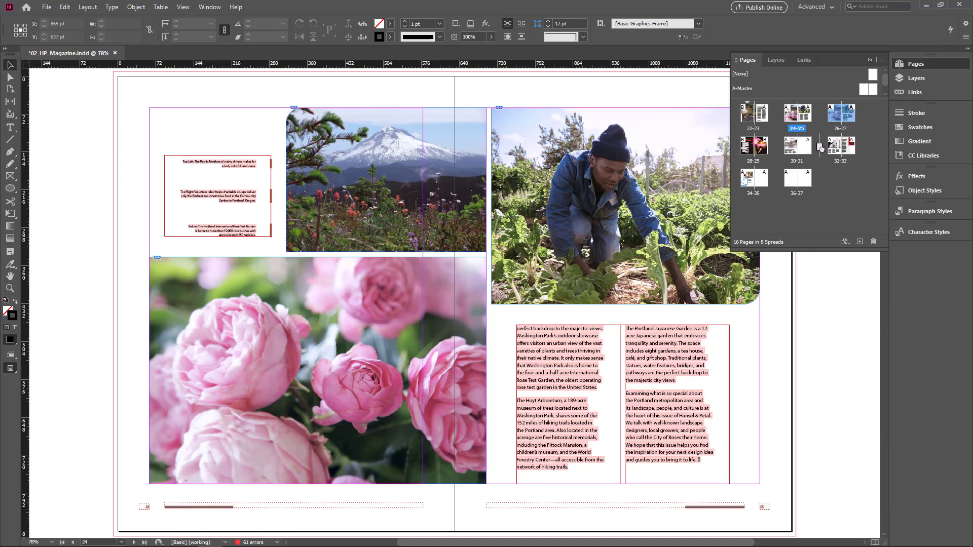
pyautogui.moveTo(820, 147); pyautogui.dragTo(821, 148)
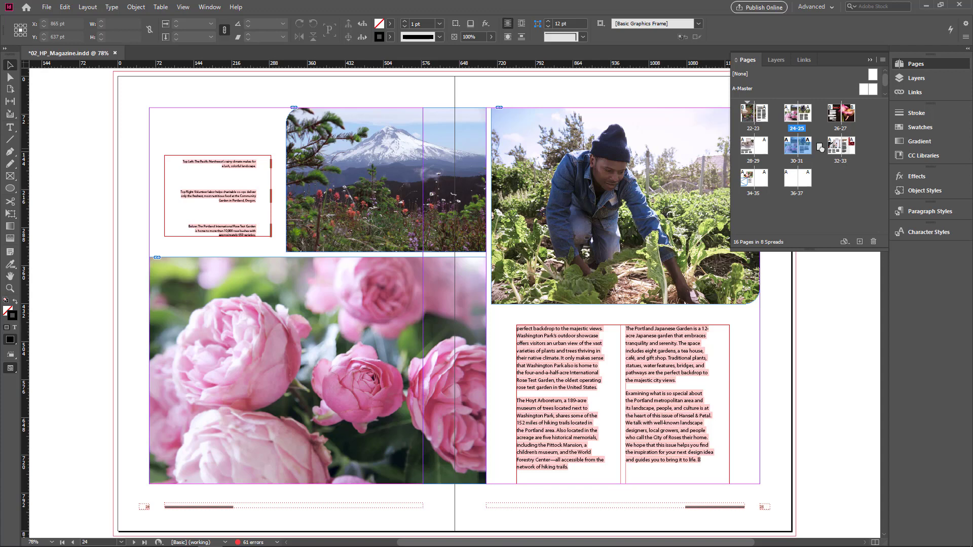
pyautogui.doubleClick(844, 130)
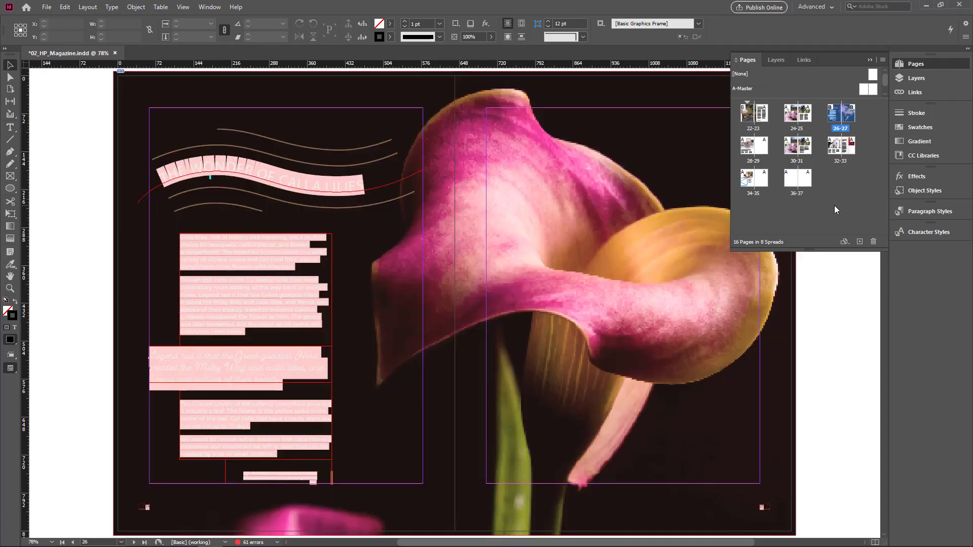
# Step: Delete pages 29, 35, 36 and 37, confirming the warning about pages containing objects
pyautogui.click(761, 148)
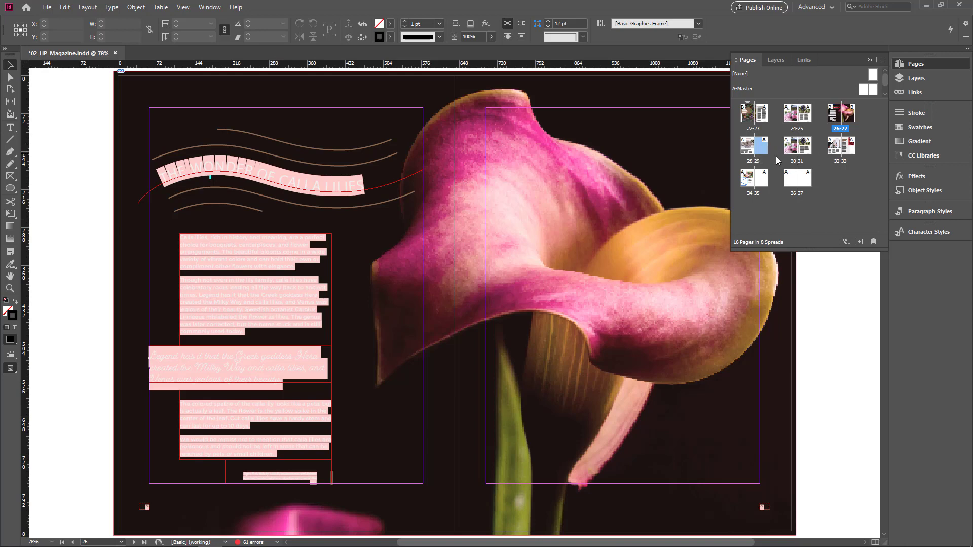
pyautogui.keyDown('ctrl'); pyautogui.click(764, 183); pyautogui.keyUp('ctrl')
pyautogui.keyDown('ctrl'); pyautogui.click(796, 183); pyautogui.keyUp('ctrl')
pyautogui.keyDown('ctrl'); pyautogui.click(802, 183); pyautogui.keyUp('ctrl')
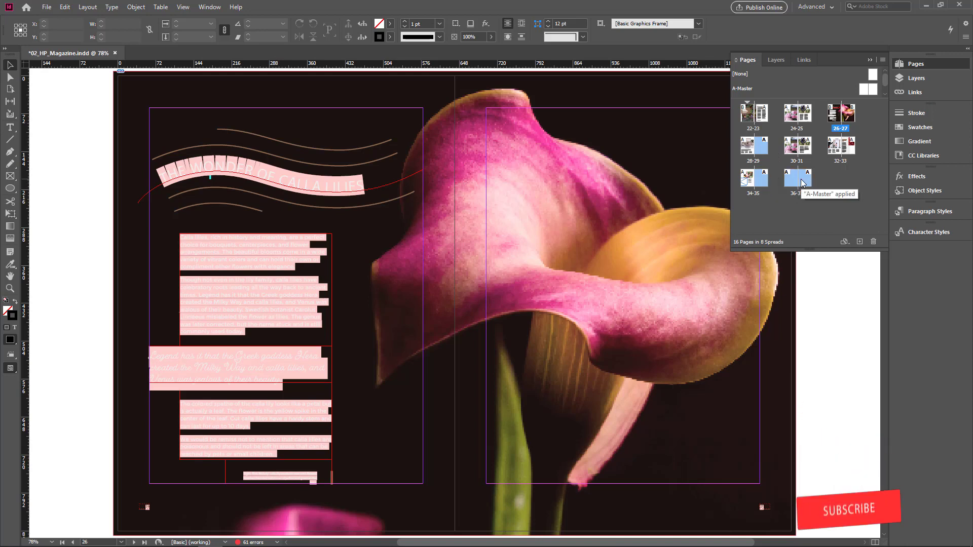
pyautogui.click(874, 243)
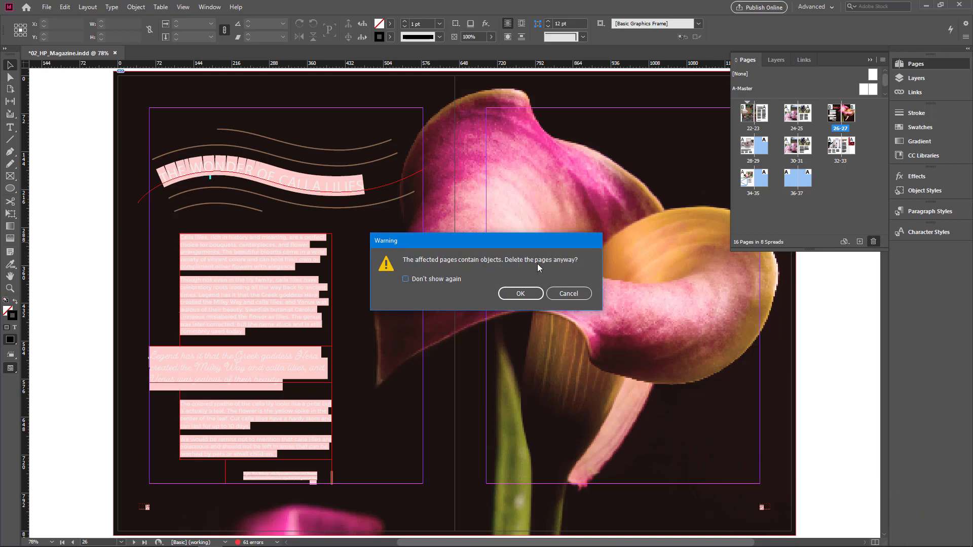
pyautogui.click(527, 294)
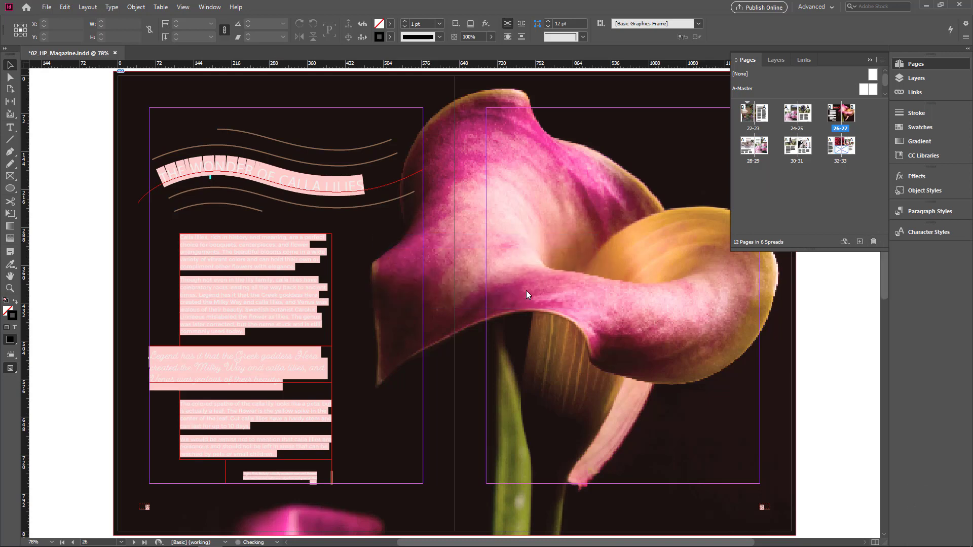